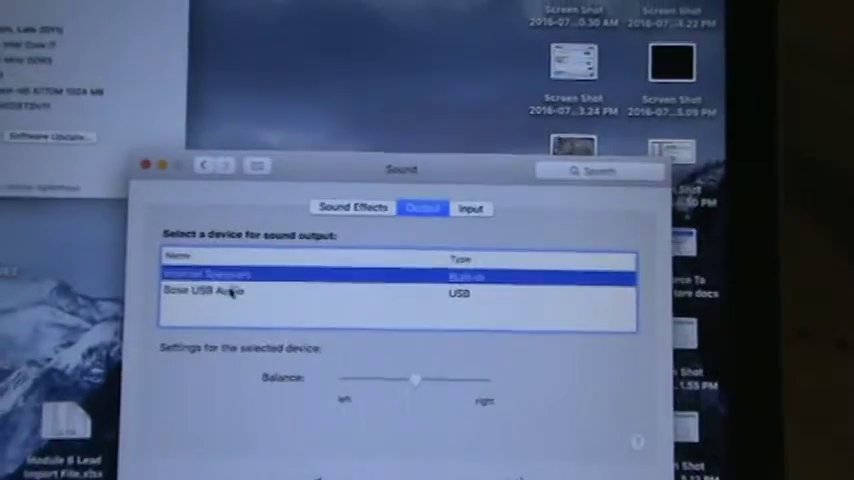
Select Bose USB Audio in the Output device list, replacing Internal Speakers.
click(230, 291)
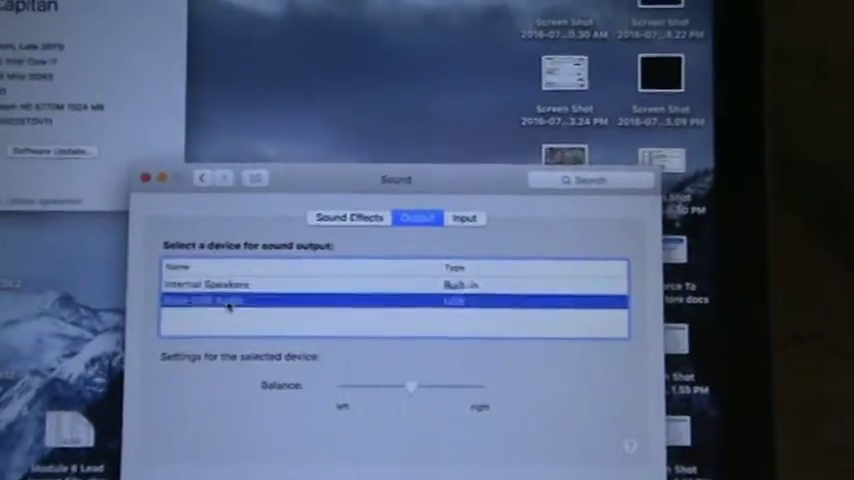